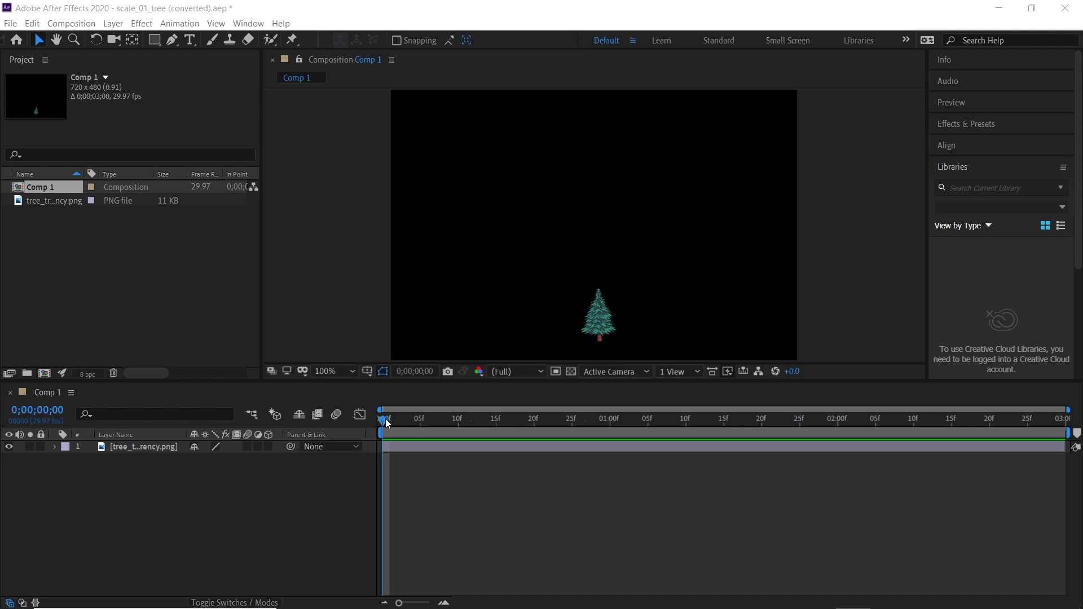
# Preview the tree animation at 200% zoom, then return the playhead to frame 0.
pyautogui.click(600, 333)
pyautogui.press('.')
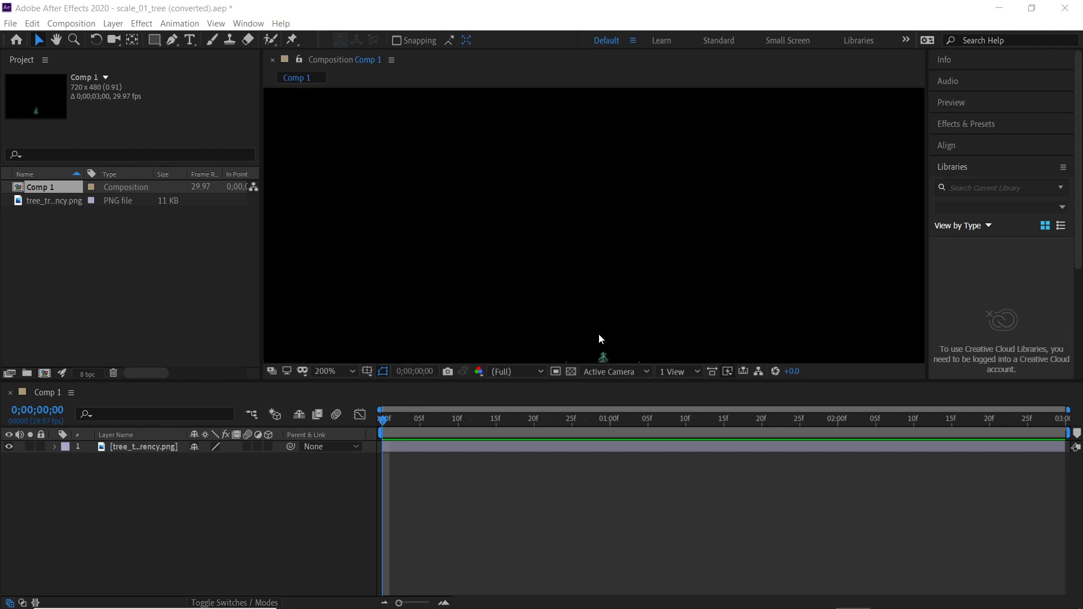
pyautogui.press('space')
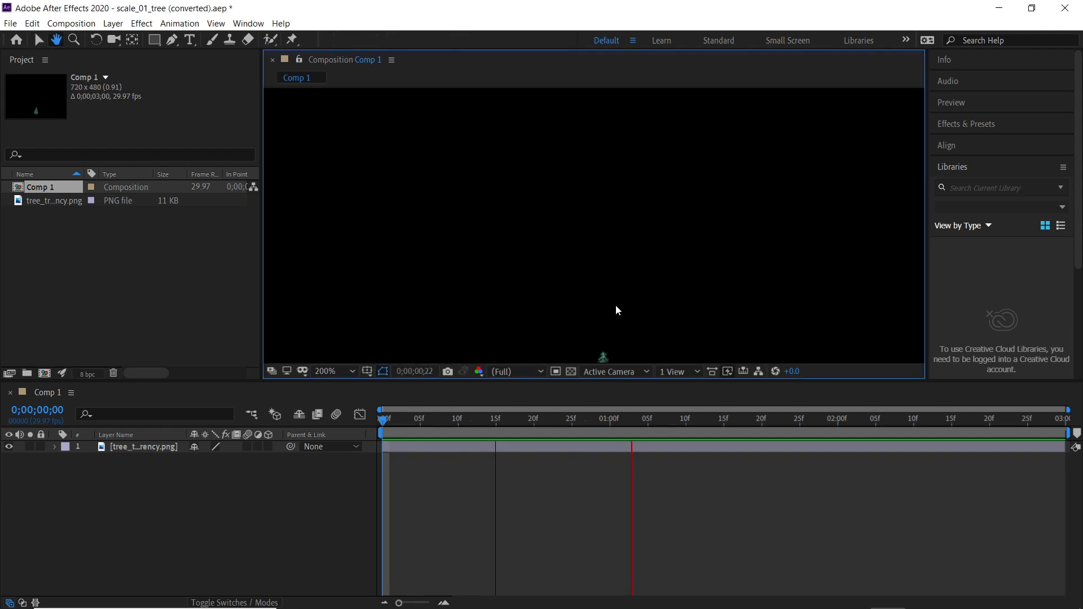
pyautogui.press('space')
pyautogui.moveTo(619, 299); pyautogui.dragTo(620, 237)
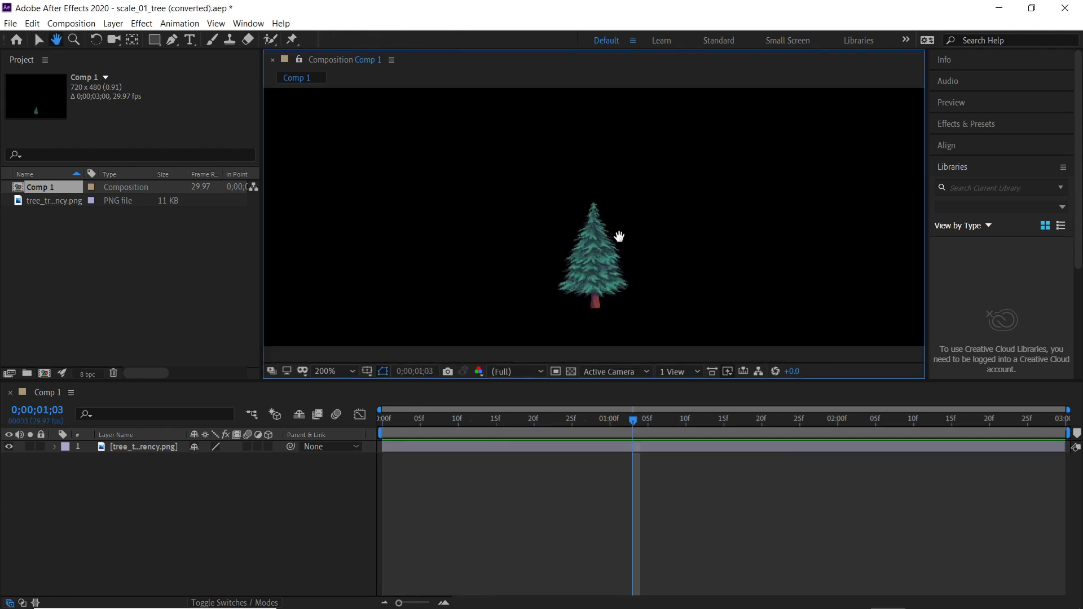
pyautogui.press('v')
pyautogui.moveTo(631, 424); pyautogui.dragTo(374, 435)
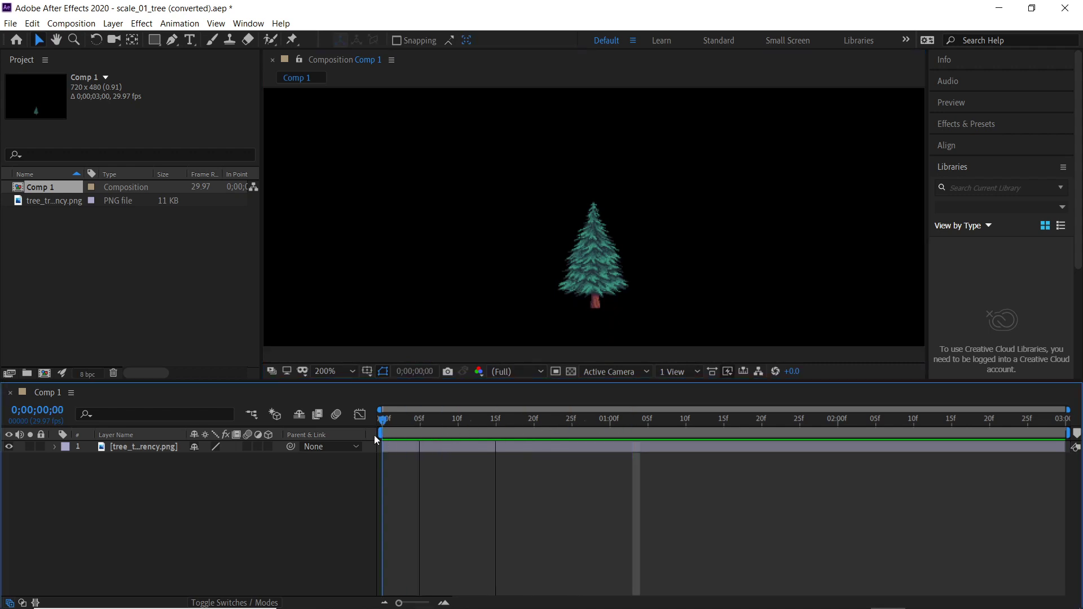
# Reveal the tree layer's Scale and set a 14% keyframe at frame 0.
pyautogui.click(573, 256)
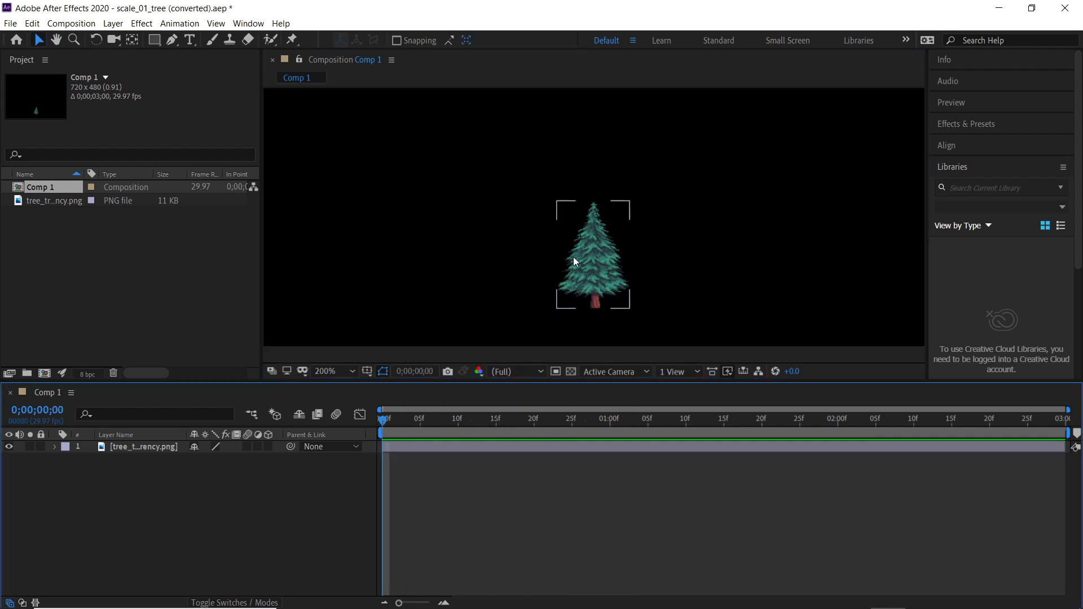
pyautogui.click(139, 447)
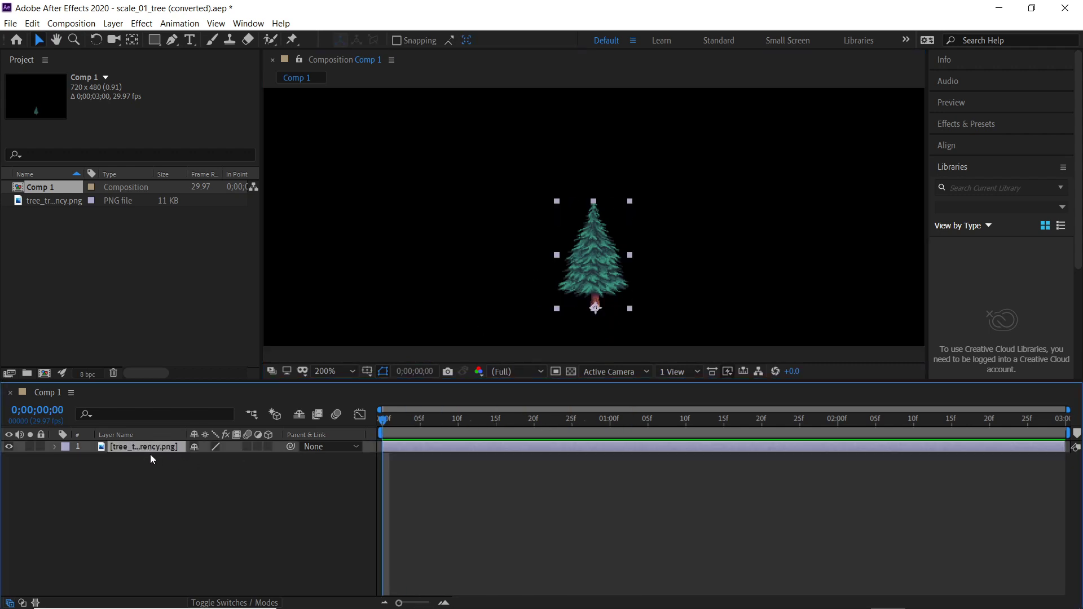
pyautogui.press('s')
pyautogui.click(91, 461)
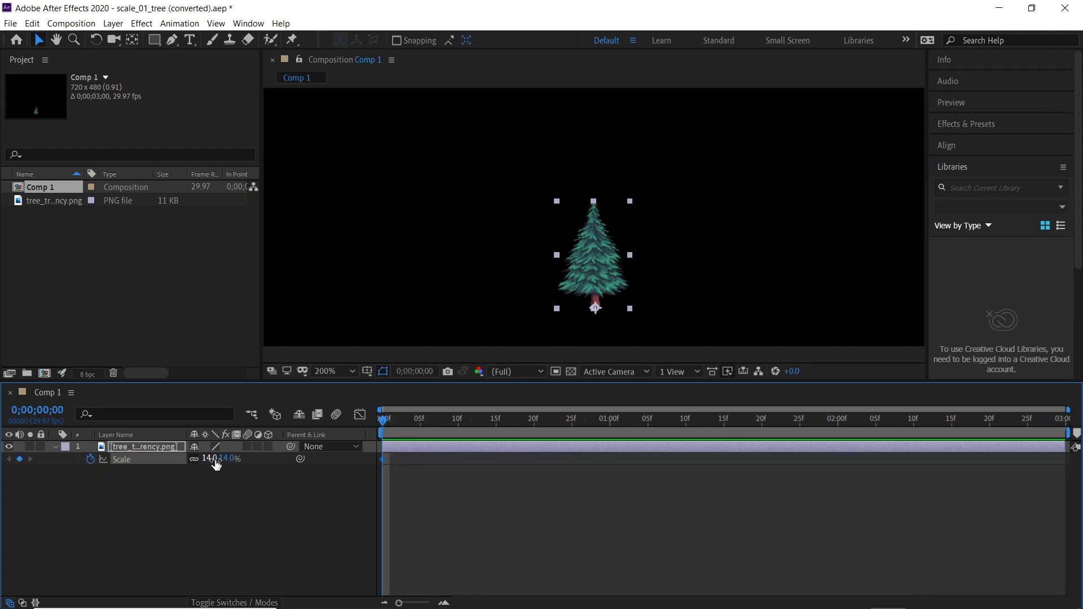
pyautogui.scroll(-2, 587, 264)
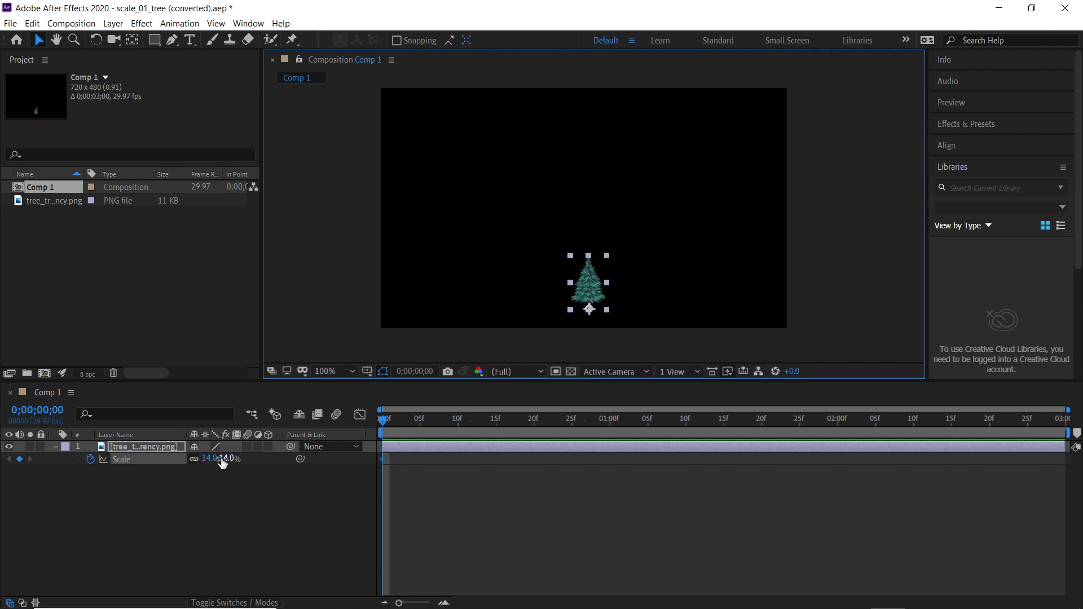
# Add a 56% Scale keyframe at 0;00;01;16, replacing the mistaken keyframe there.
pyautogui.moveTo(383, 423); pyautogui.dragTo(735, 422)
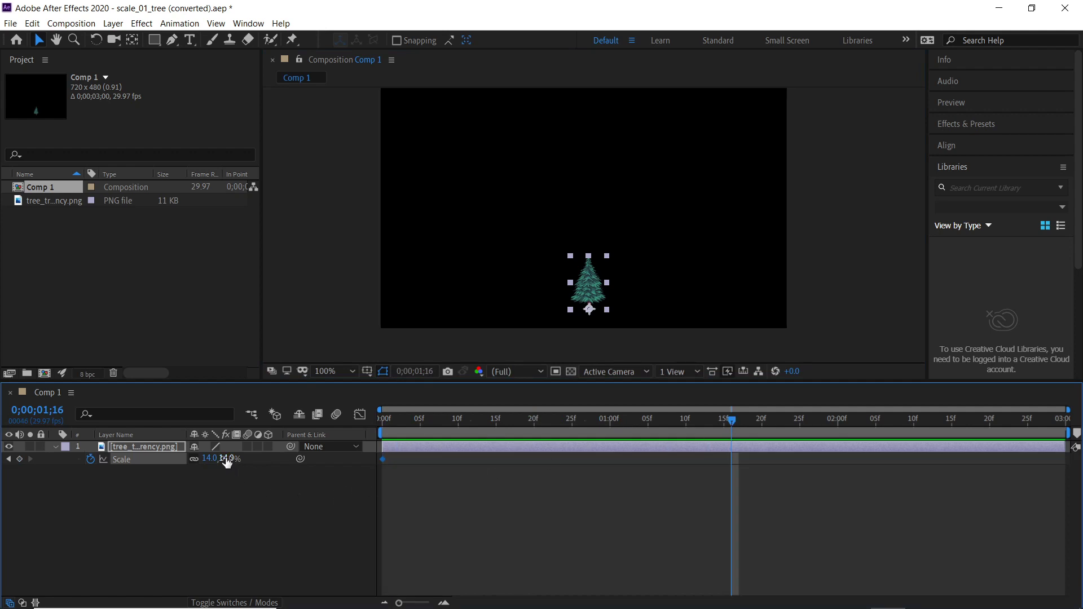
pyautogui.moveTo(226, 459); pyautogui.dragTo(646, 478)
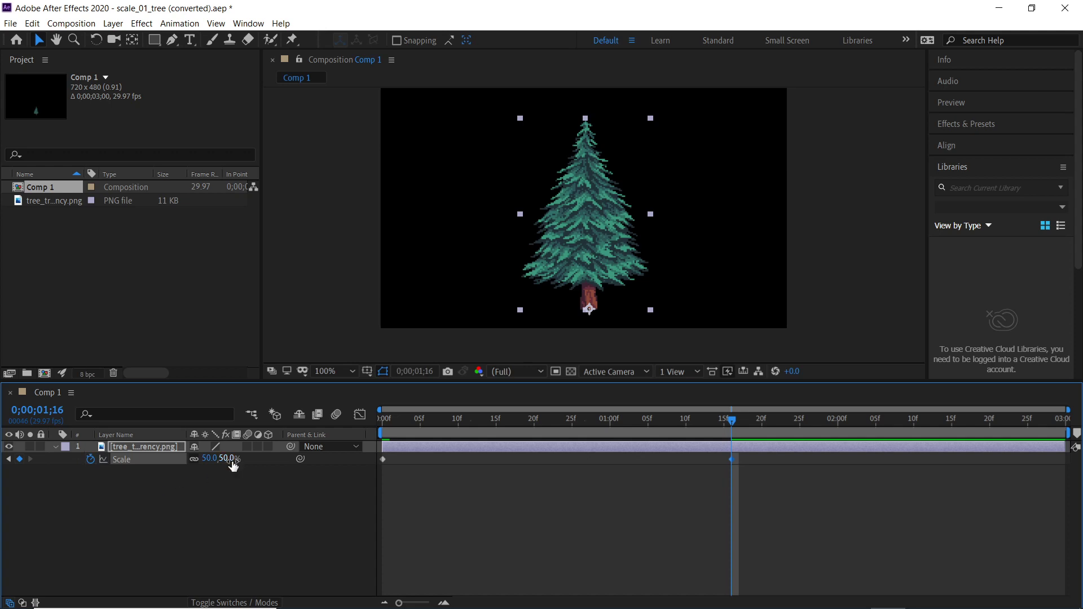
pyautogui.moveTo(709, 456); pyautogui.dragTo(740, 474)
pyautogui.press('Delete')
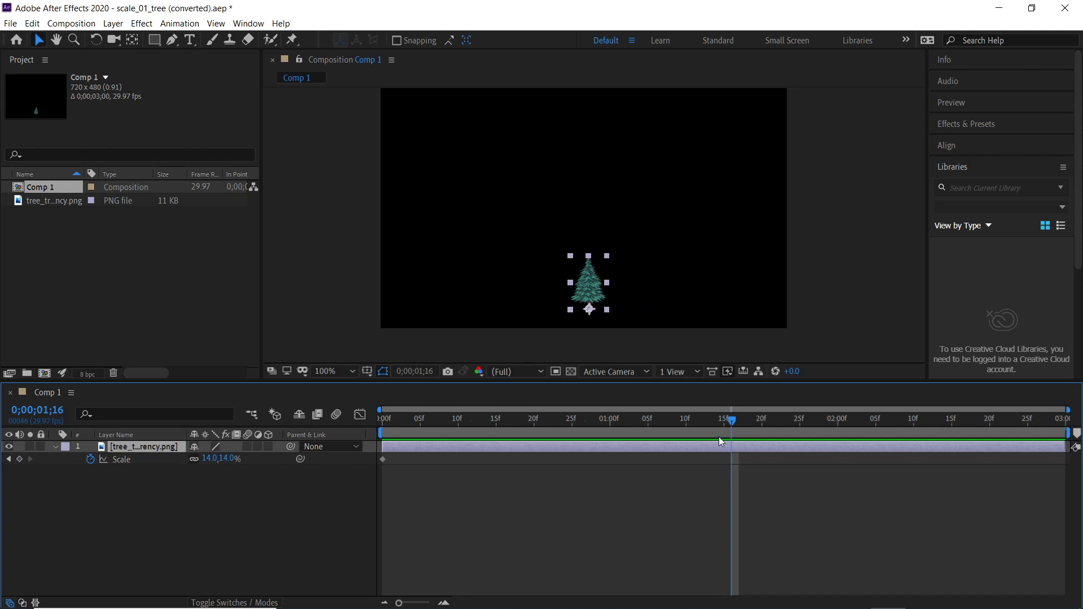
pyautogui.moveTo(229, 460); pyautogui.dragTo(260, 464)
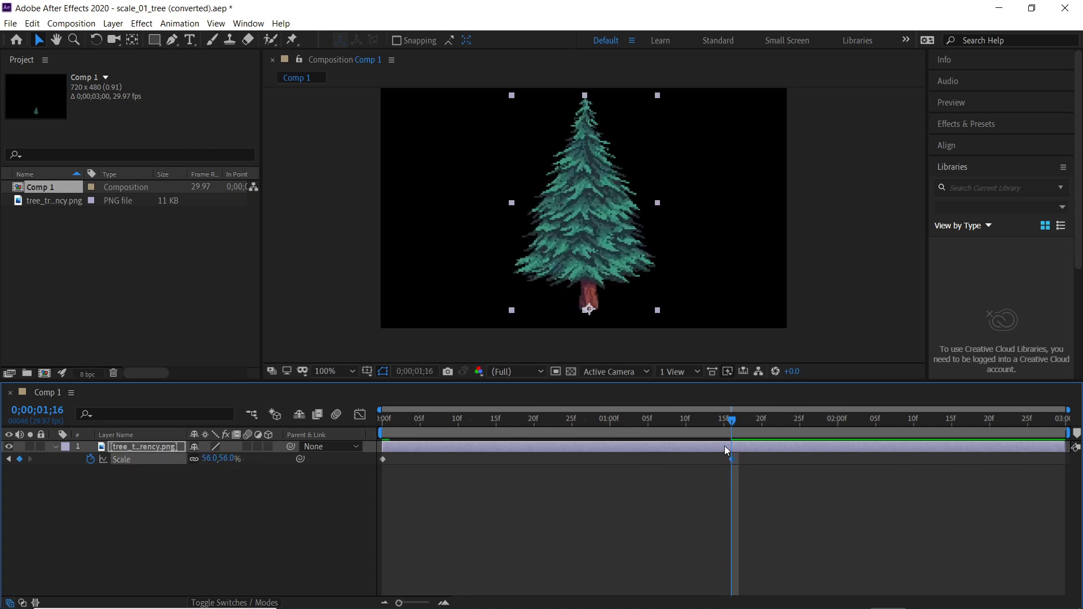
# Preview the tree growing from 14% to 56% from near the start.
pyautogui.moveTo(731, 425); pyautogui.dragTo(386, 440)
pyautogui.press('space')
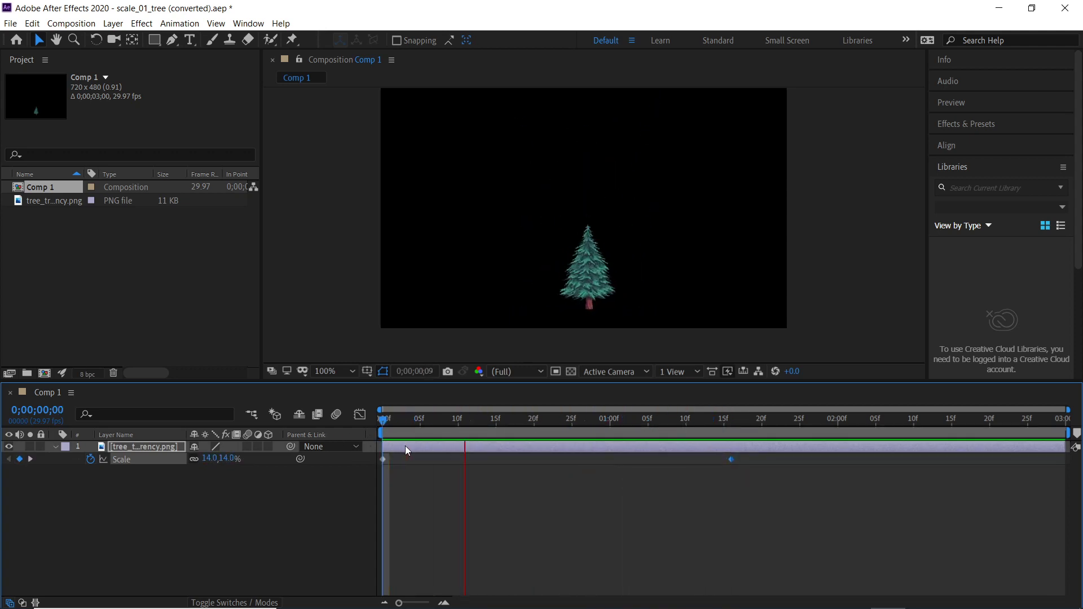
pyautogui.press('space')
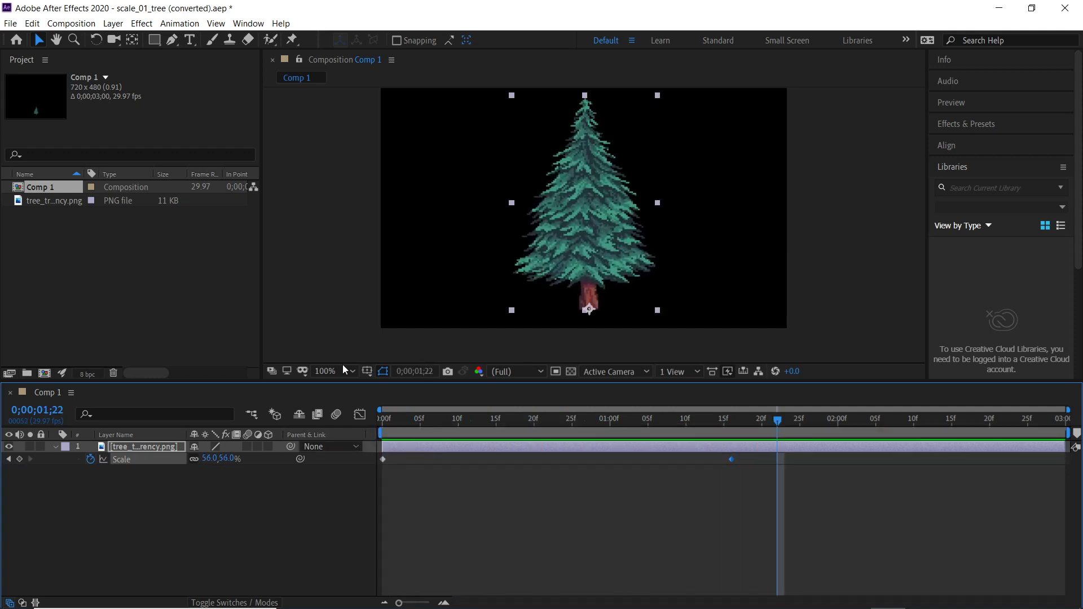
# Open scale_02_tree_Y_anchor_point without saving current changes, accepting the conversion notice.
pyautogui.click(10, 24)
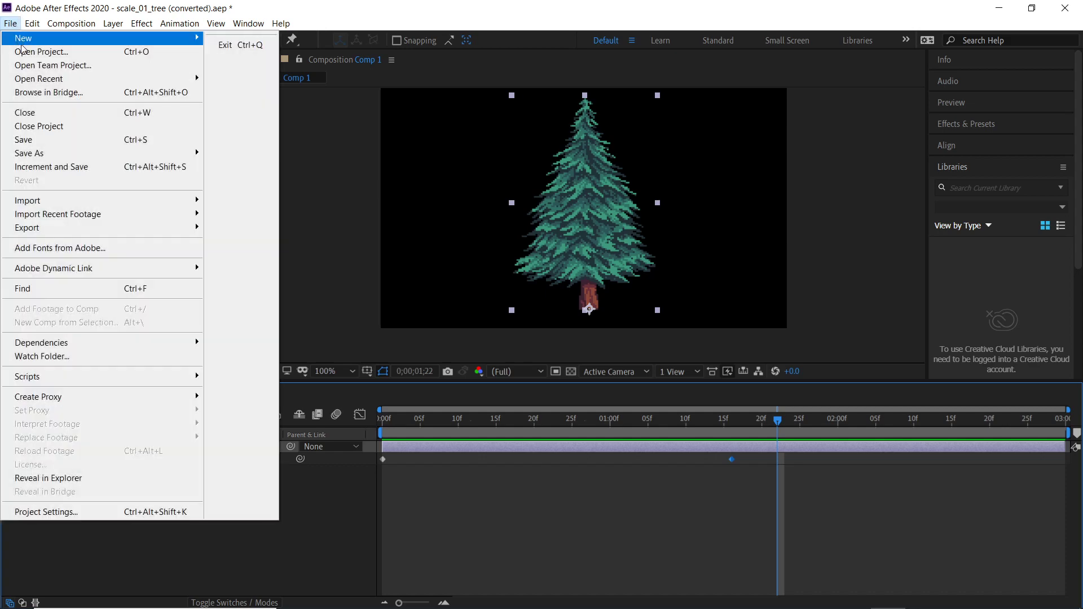
pyautogui.click(22, 51)
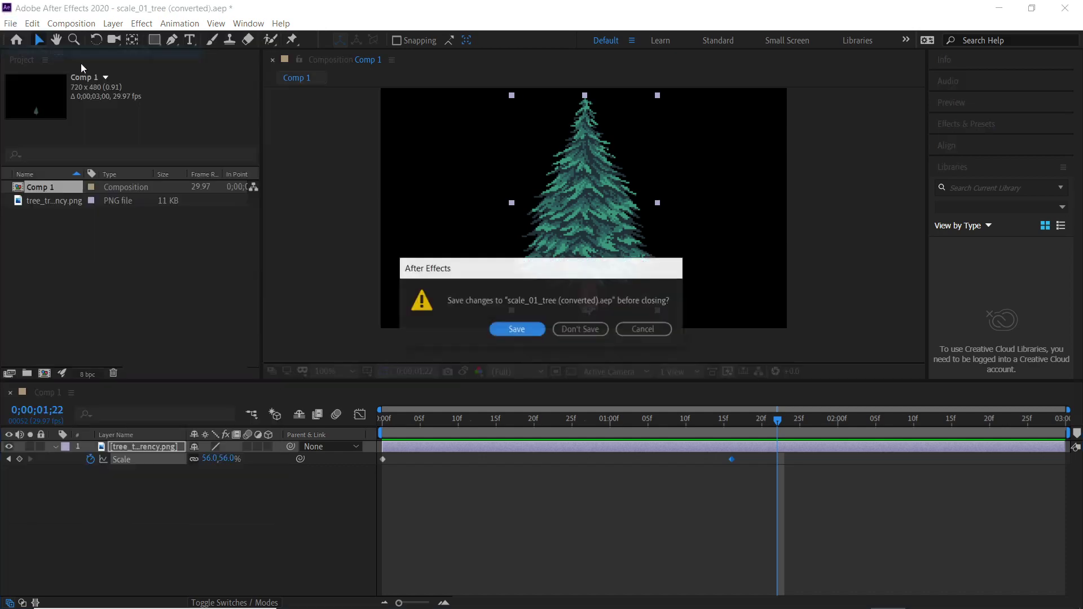
pyautogui.click(570, 326)
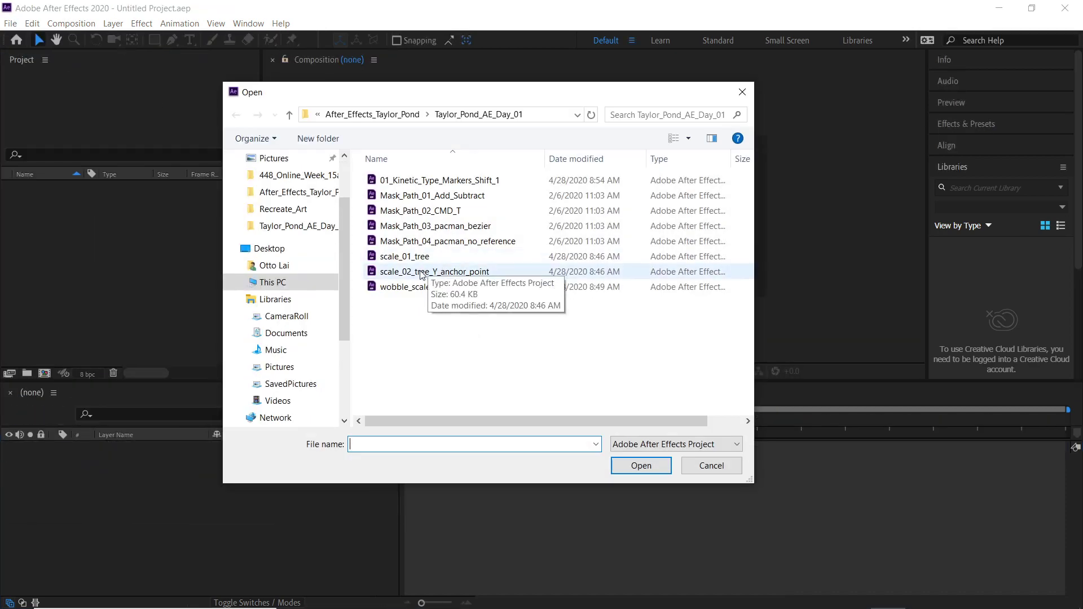
pyautogui.click(432, 271)
pyautogui.click(621, 458)
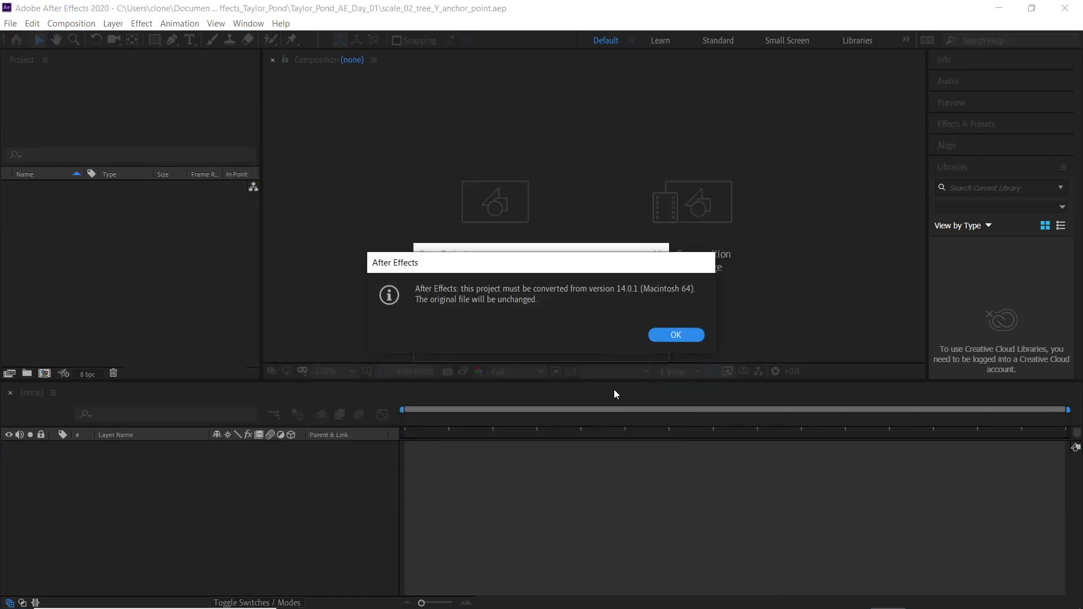
pyautogui.click(672, 334)
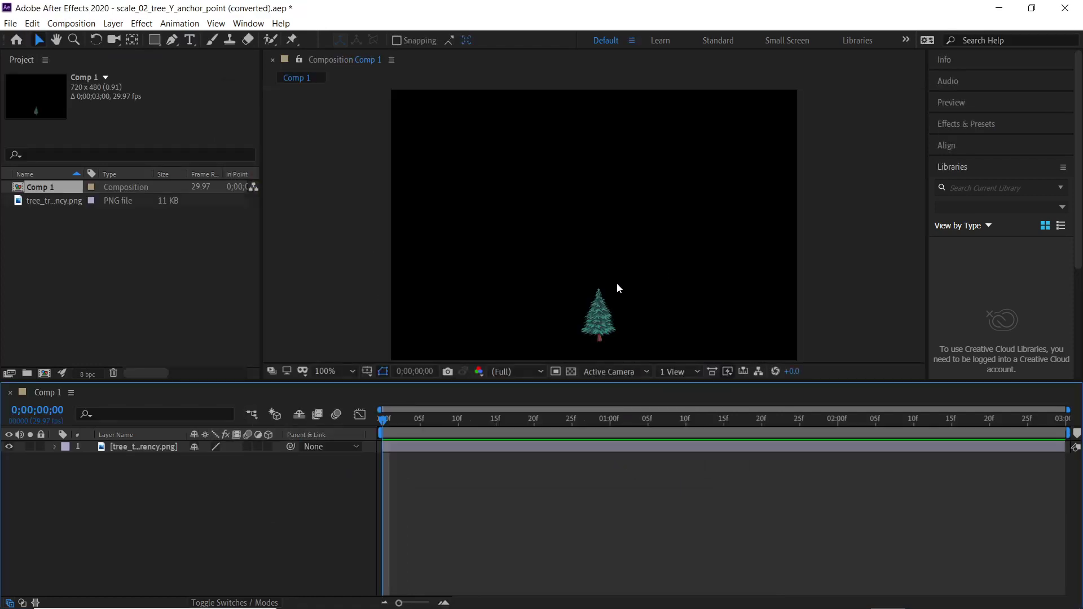
# Reveal the tree layer's Scale and set a starting 14% keyframe at frame 0.
pyautogui.press('h')
pyautogui.moveTo(612, 282)
pyautogui.mouseDown()
pyautogui.moveTo(612, 256)
pyautogui.moveTo(612, 275)
pyautogui.mouseUp()
pyautogui.press('v')
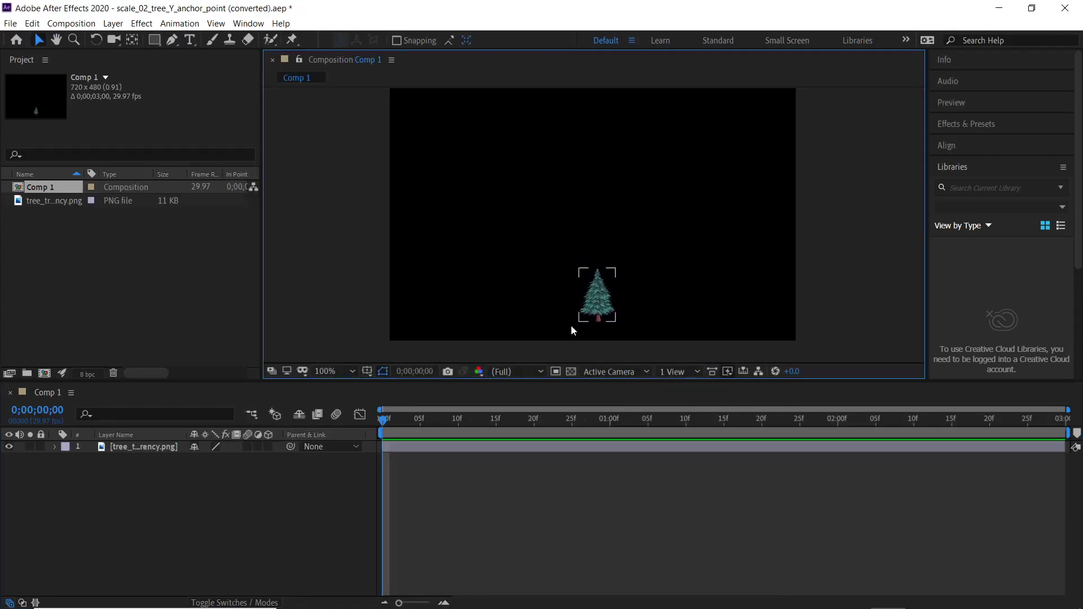
pyautogui.click(571, 325)
pyautogui.click(152, 446)
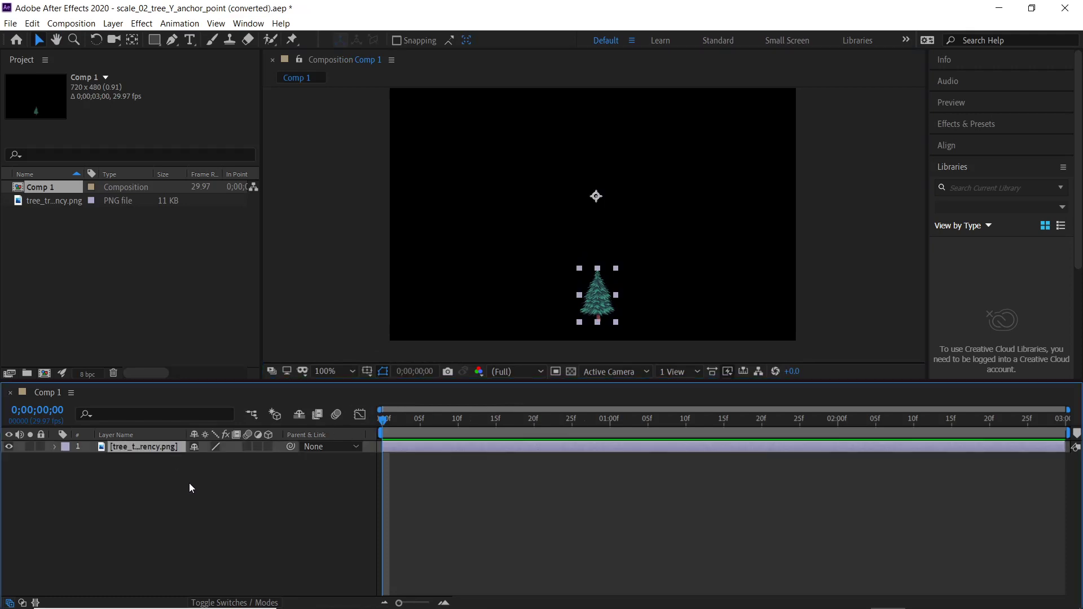
pyautogui.press('s')
pyautogui.click(90, 459)
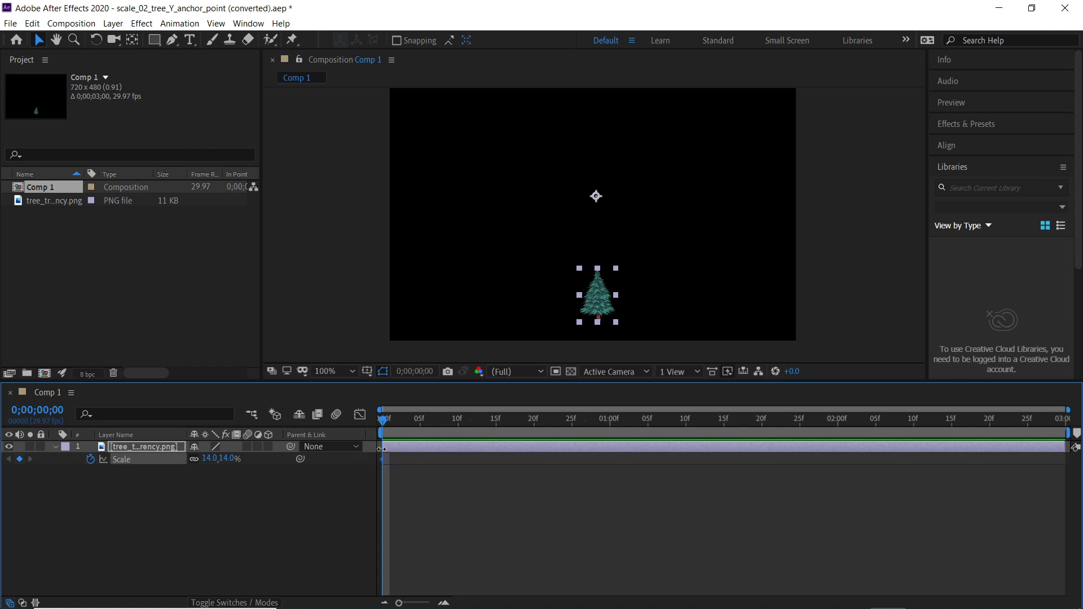
# Add a 15% Scale keyframe at 1:02 and zoom the viewer to 200%.
pyautogui.moveTo(383, 424); pyautogui.dragTo(624, 421)
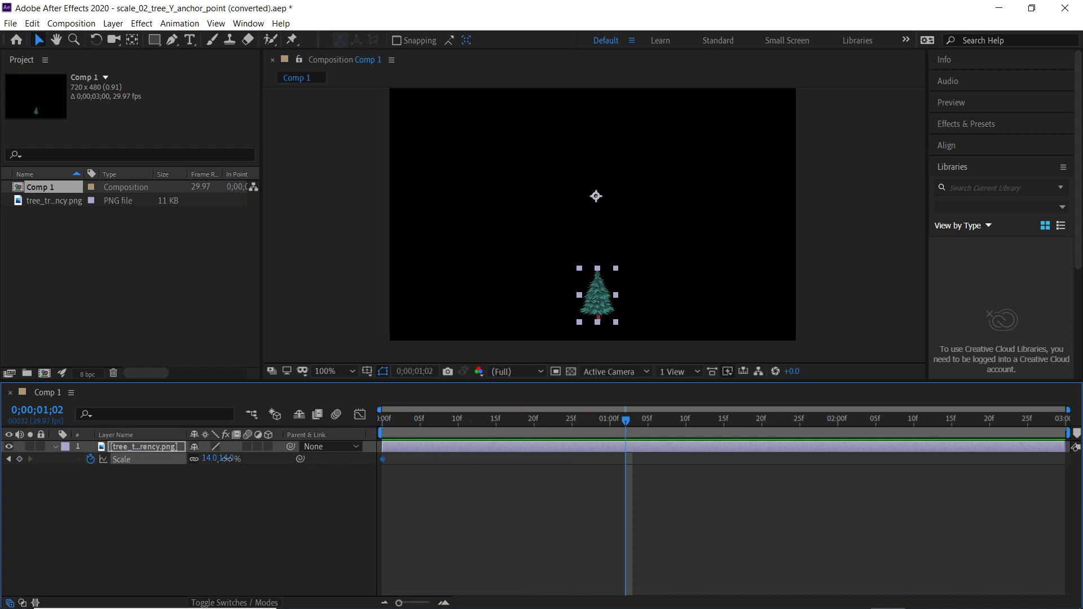
pyautogui.moveTo(228, 458); pyautogui.dragTo(263, 453)
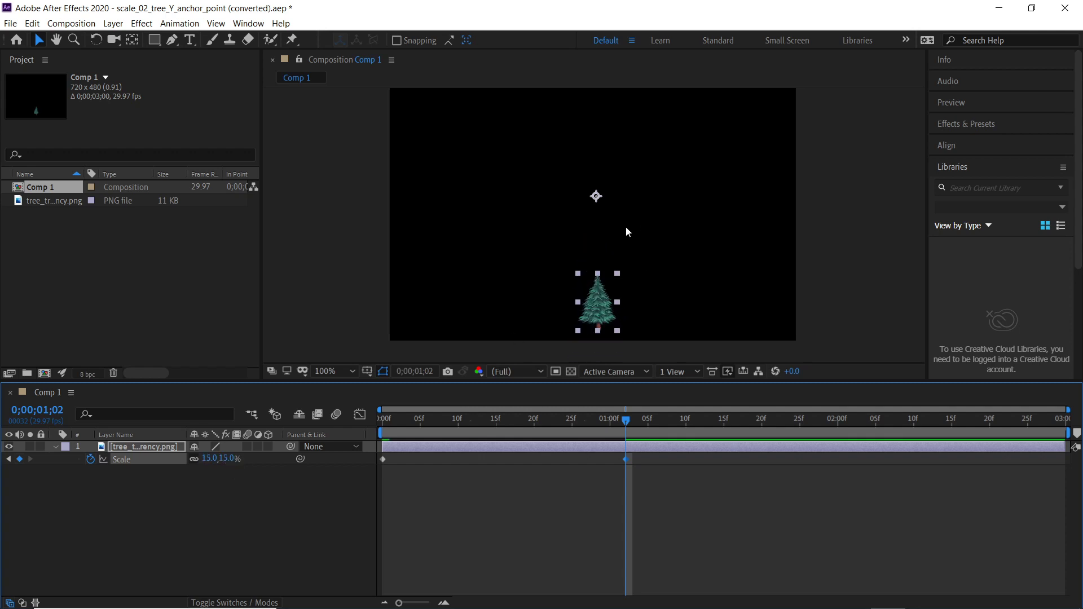
pyautogui.press('.')
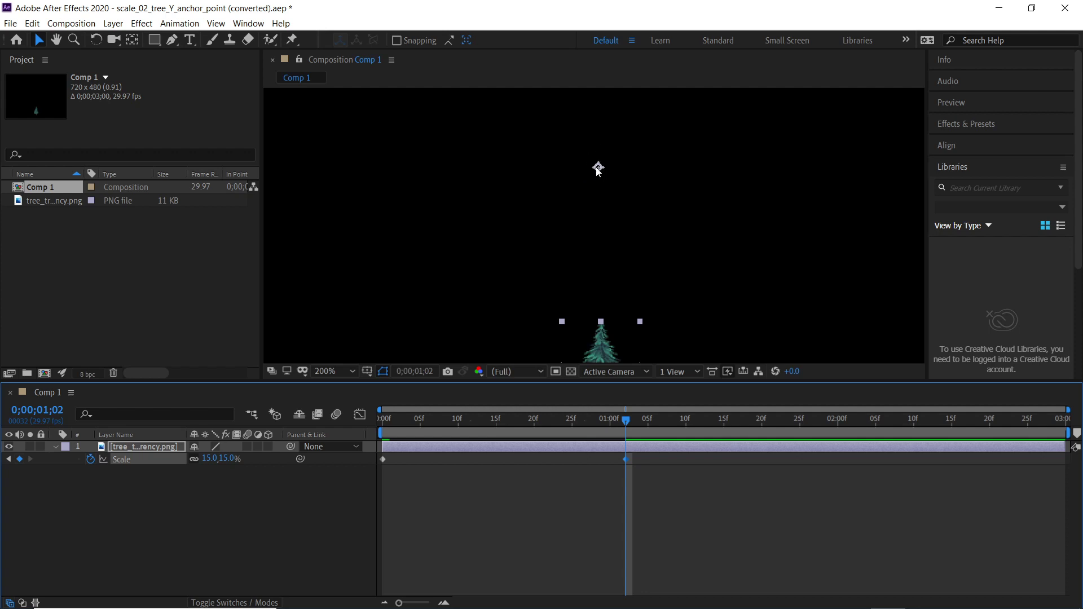
# Show the tree layer's Rotation alongside Scale and reset it to 0° after a trial rotation.
pyautogui.moveTo(606, 180); pyautogui.dragTo(613, 207)
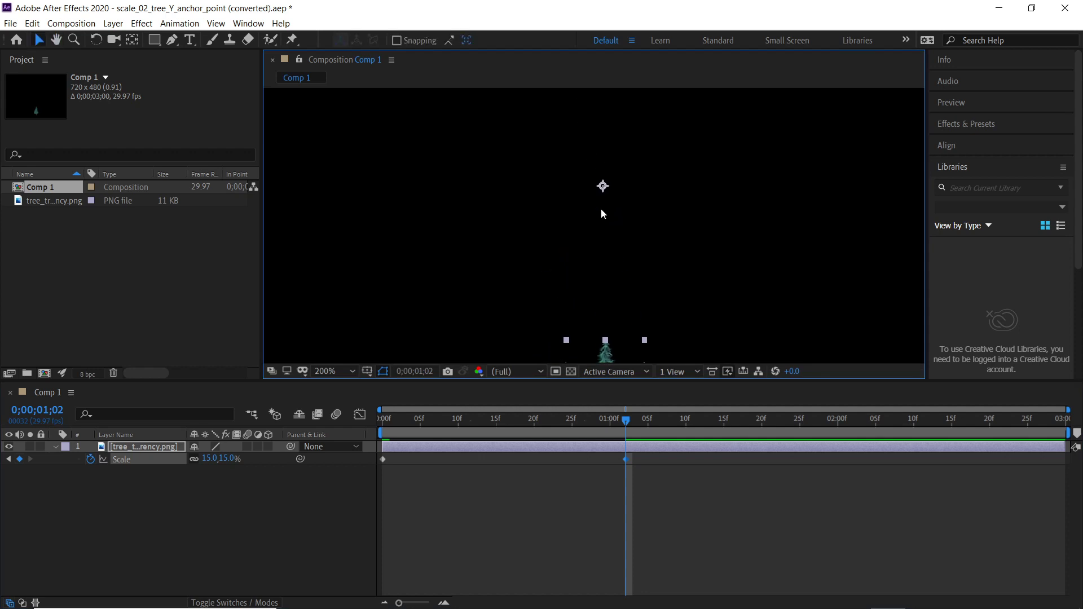
pyautogui.press(',')
pyautogui.moveTo(587, 244); pyautogui.dragTo(596, 195)
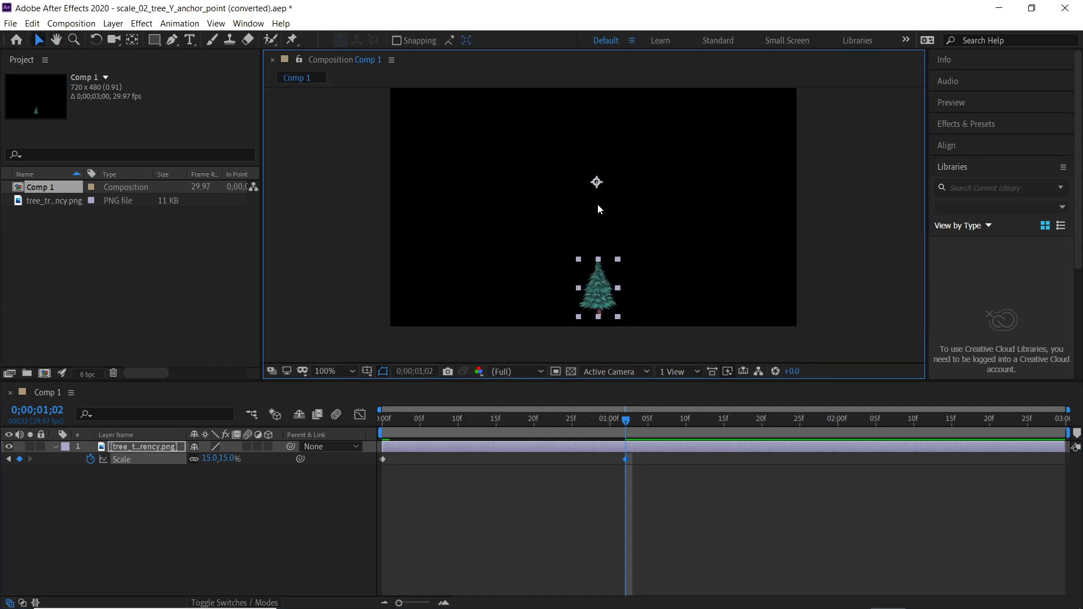
pyautogui.click(166, 447)
pyautogui.hotkey('shift', 'r')
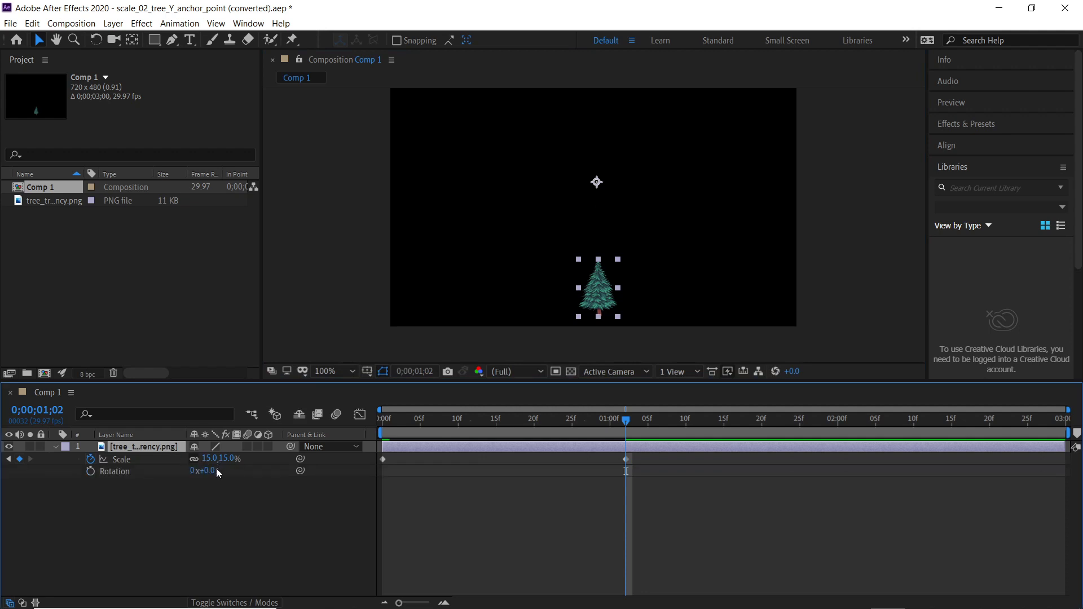
pyautogui.moveTo(214, 469)
pyautogui.mouseDown()
pyautogui.moveTo(274, 469)
pyautogui.moveTo(194, 470)
pyautogui.moveTo(236, 471)
pyautogui.moveTo(220, 473)
pyautogui.mouseUp()
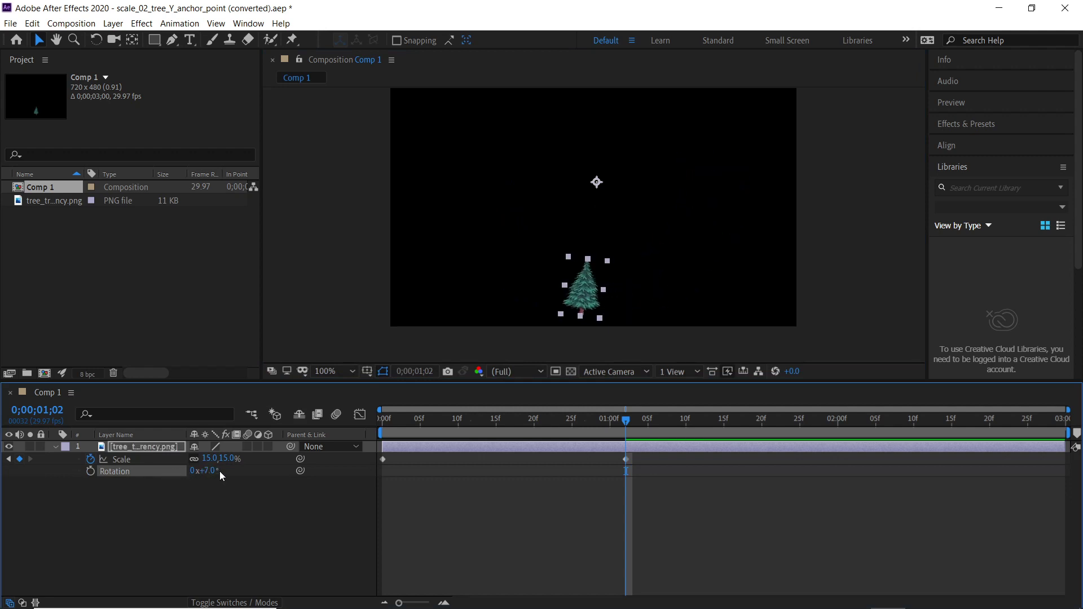
pyautogui.click(210, 471)
pyautogui.write('0')
pyautogui.press('Return')
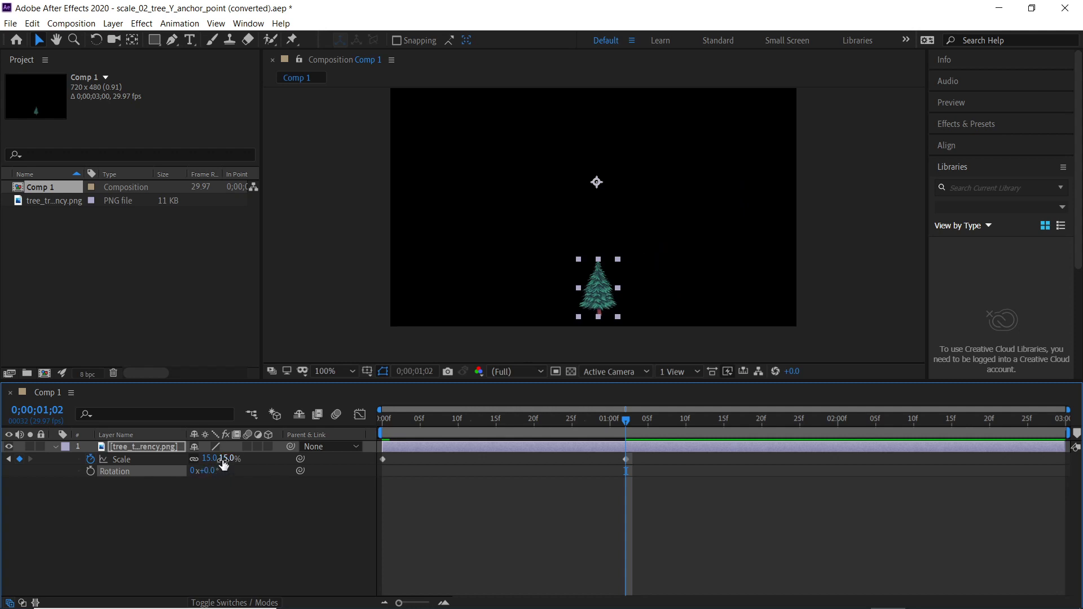
# Shrink the 1:02 Scale keyframe to 3%, then select and delete it.
pyautogui.moveTo(224, 464)
pyautogui.mouseDown()
pyautogui.moveTo(209, 462)
pyautogui.moveTo(222, 463)
pyautogui.mouseUp()
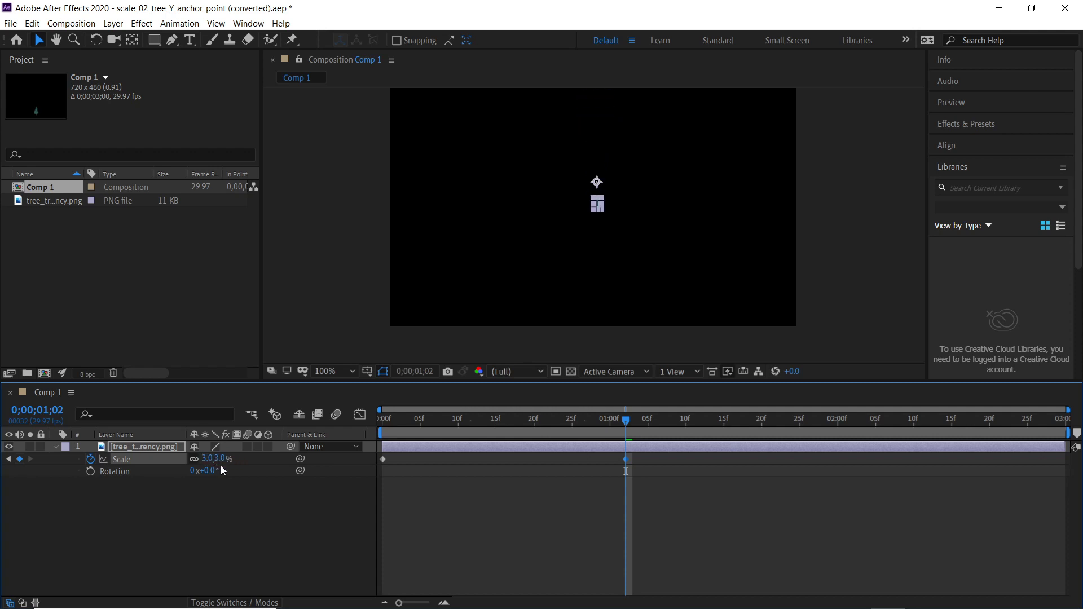
pyautogui.moveTo(604, 457); pyautogui.dragTo(642, 471)
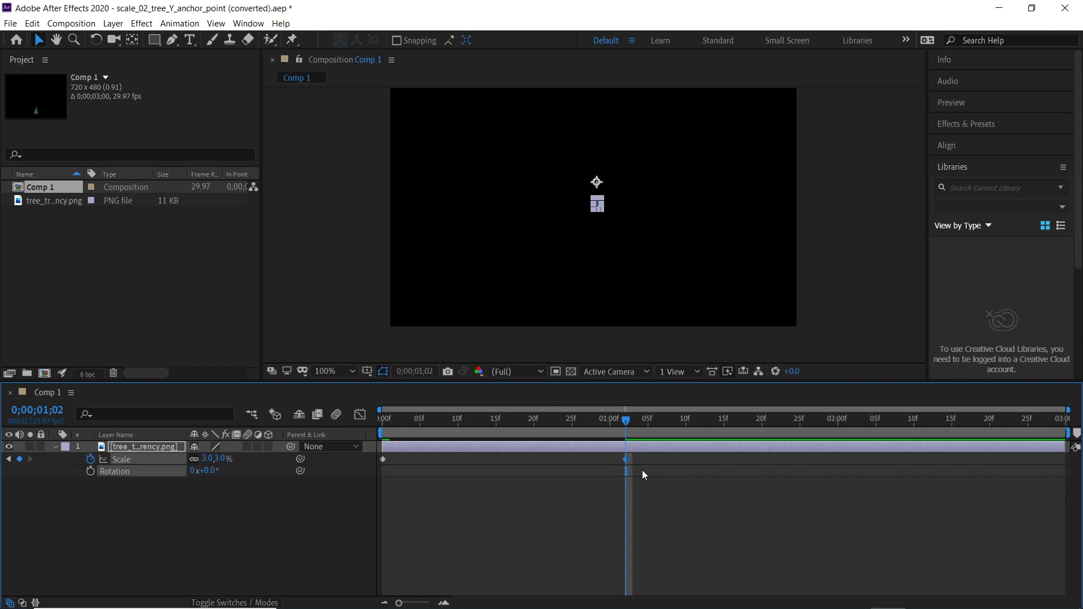
pyautogui.press('Delete')
# Return the playhead to frame 0 and zoom the viewer to 200% to inspect the anchor point.
pyautogui.moveTo(628, 421); pyautogui.dragTo(357, 438)
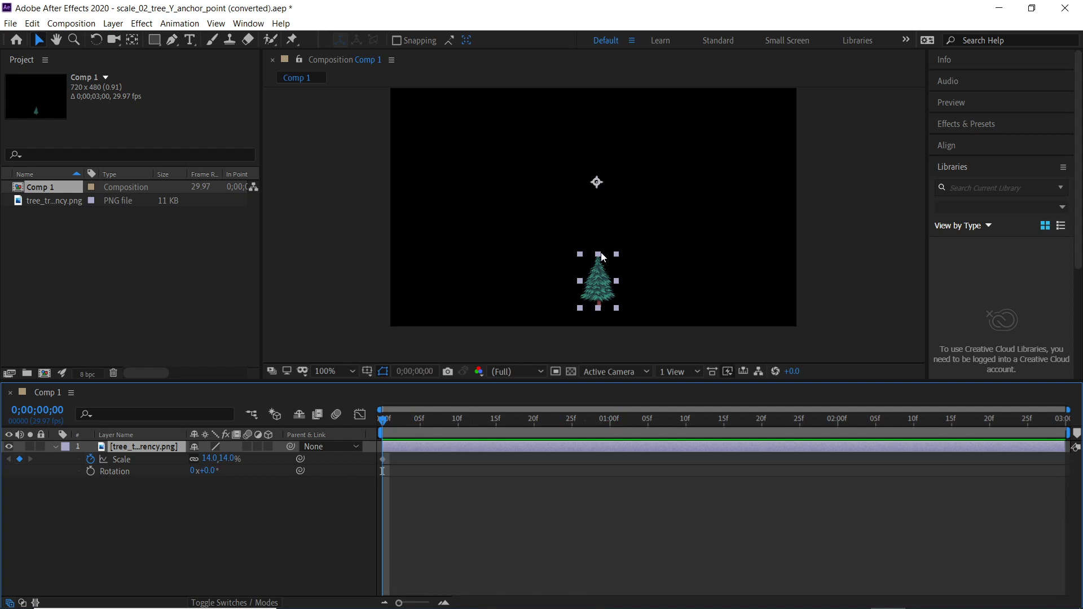
pyautogui.scroll(3, 621, 279)
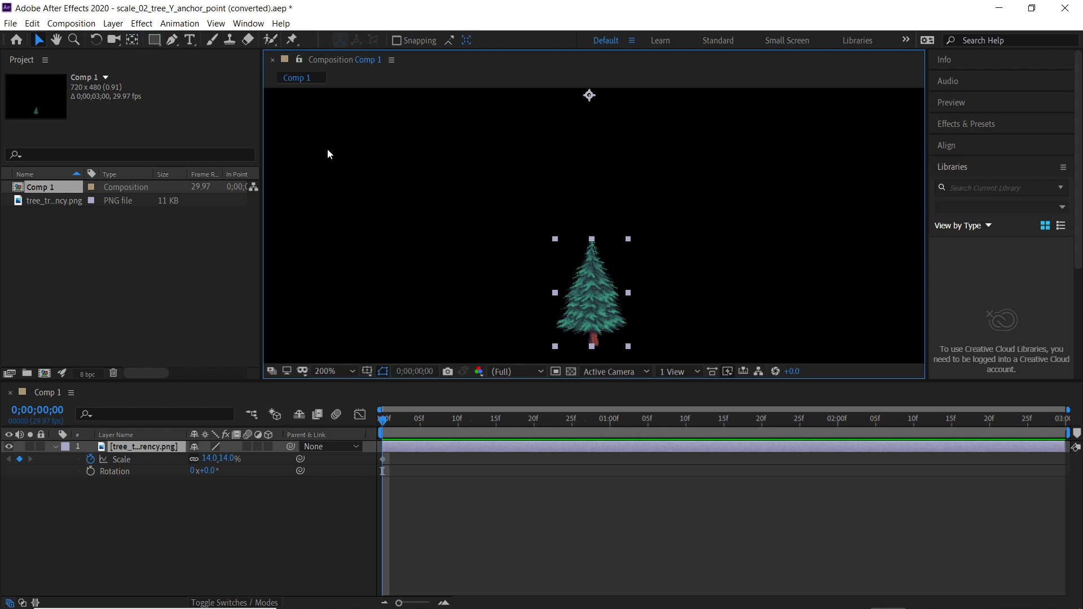
pyautogui.press('y')
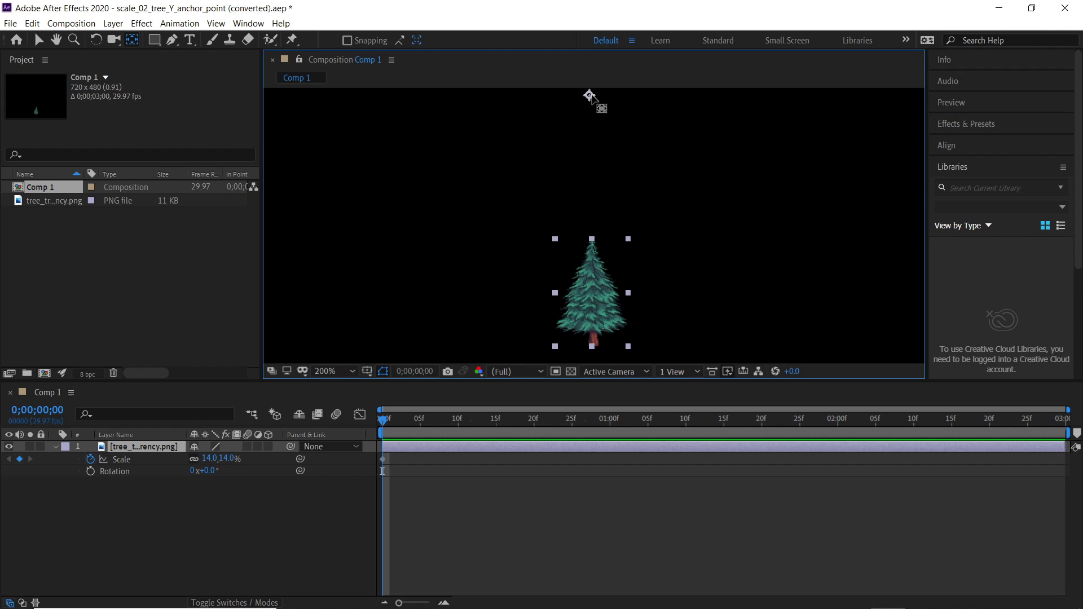
# Drag the tree's anchor point from high above down to the base of its trunk.
pyautogui.moveTo(589, 96); pyautogui.dragTo(507, 150)
pyautogui.press('h')
pyautogui.moveTo(596, 200); pyautogui.dragTo(585, 170)
pyautogui.press('y')
pyautogui.moveTo(505, 136); pyautogui.dragTo(560, 303)
pyautogui.moveTo(580, 322); pyautogui.dragTo(583, 318)
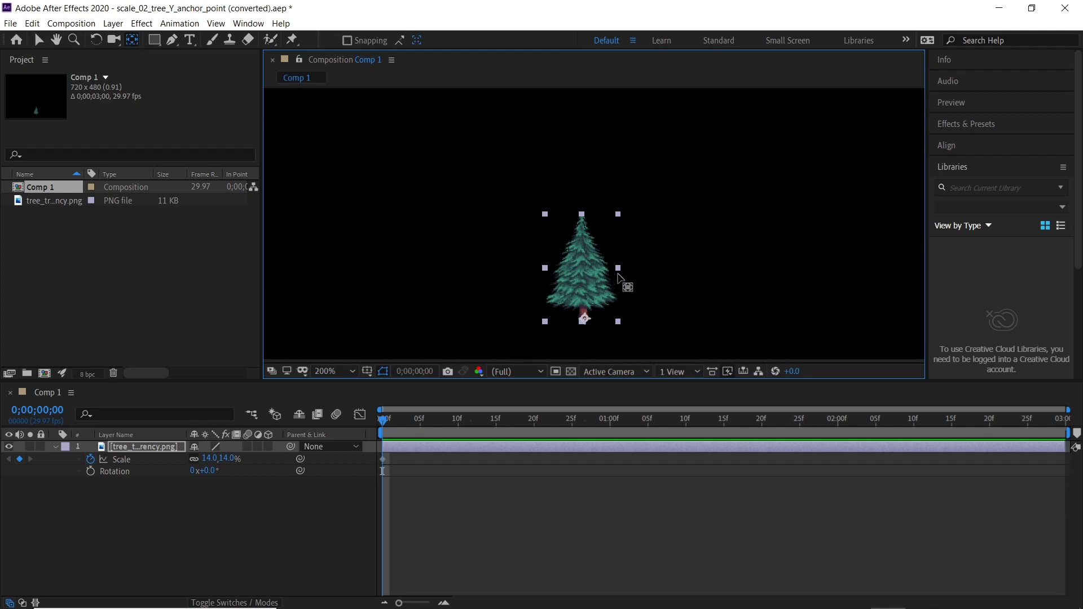
pyautogui.moveTo(589, 317); pyautogui.dragTo(587, 319)
pyautogui.click(40, 39)
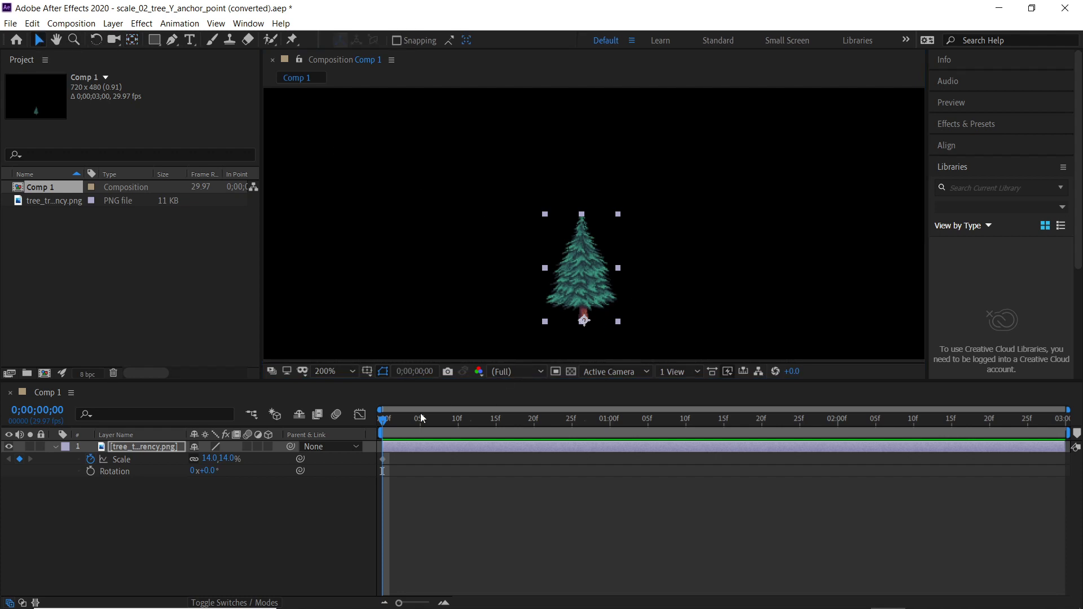
# Add a 55% Scale keyframe at 1:01 and fit the whole composition in the viewer.
pyautogui.moveTo(386, 421); pyautogui.dragTo(617, 439)
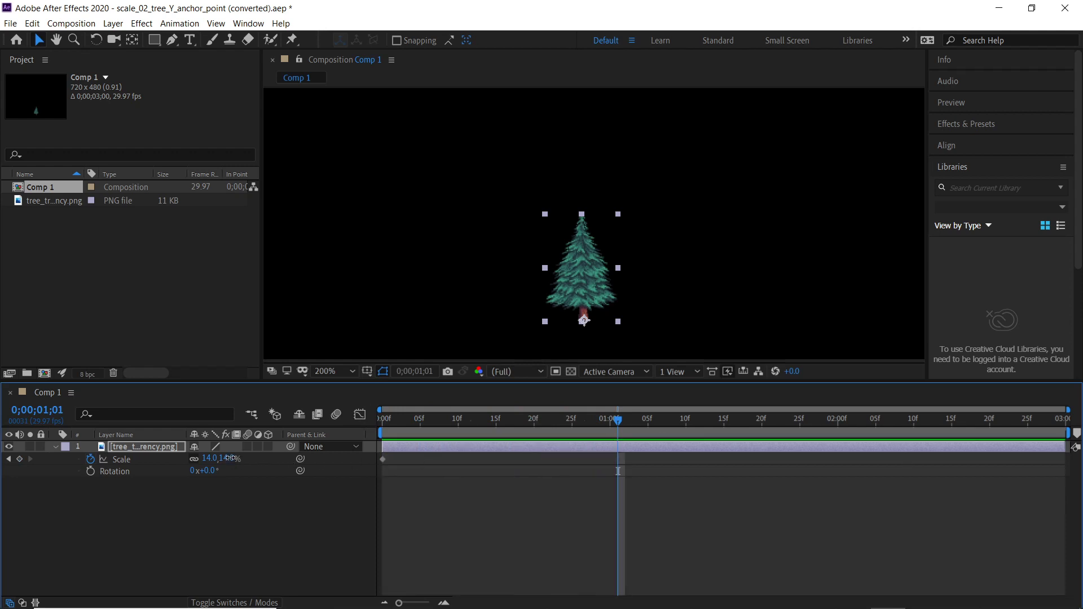
pyautogui.moveTo(229, 458); pyautogui.dragTo(627, 256)
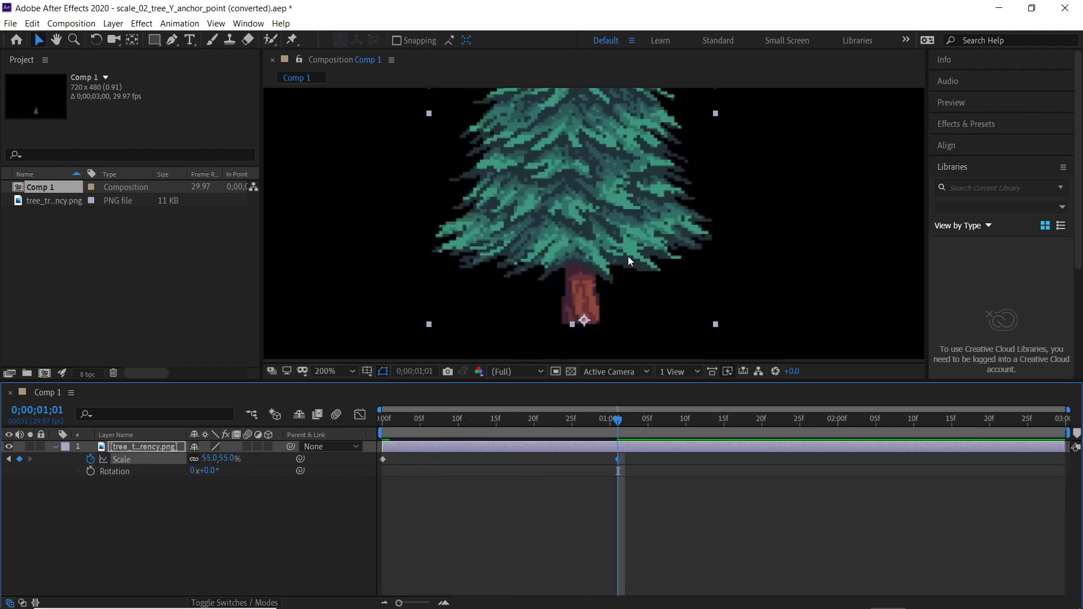
pyautogui.hotkey('shift', '/')
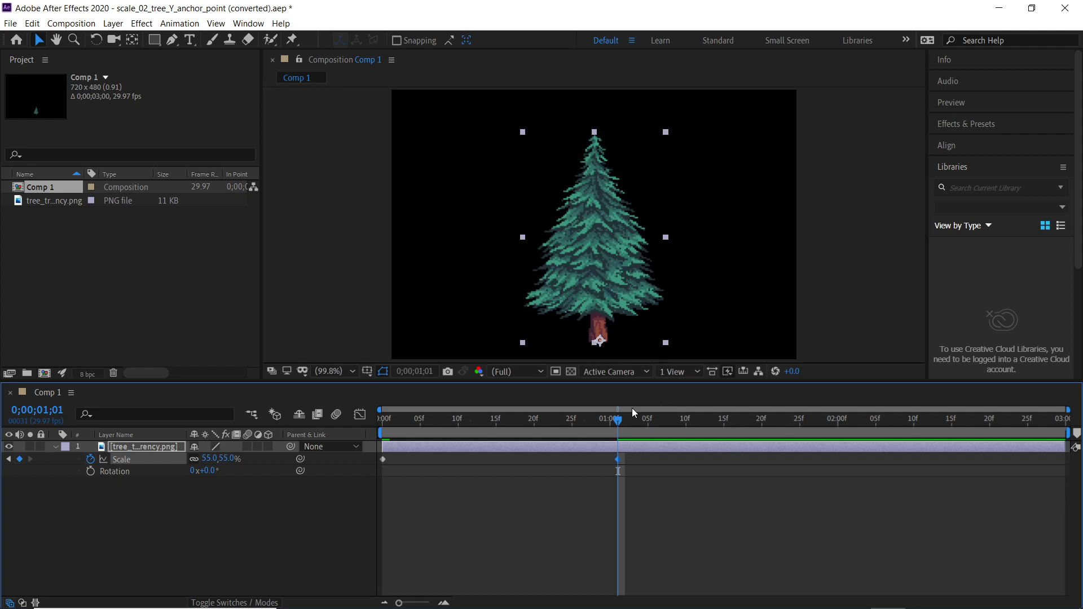